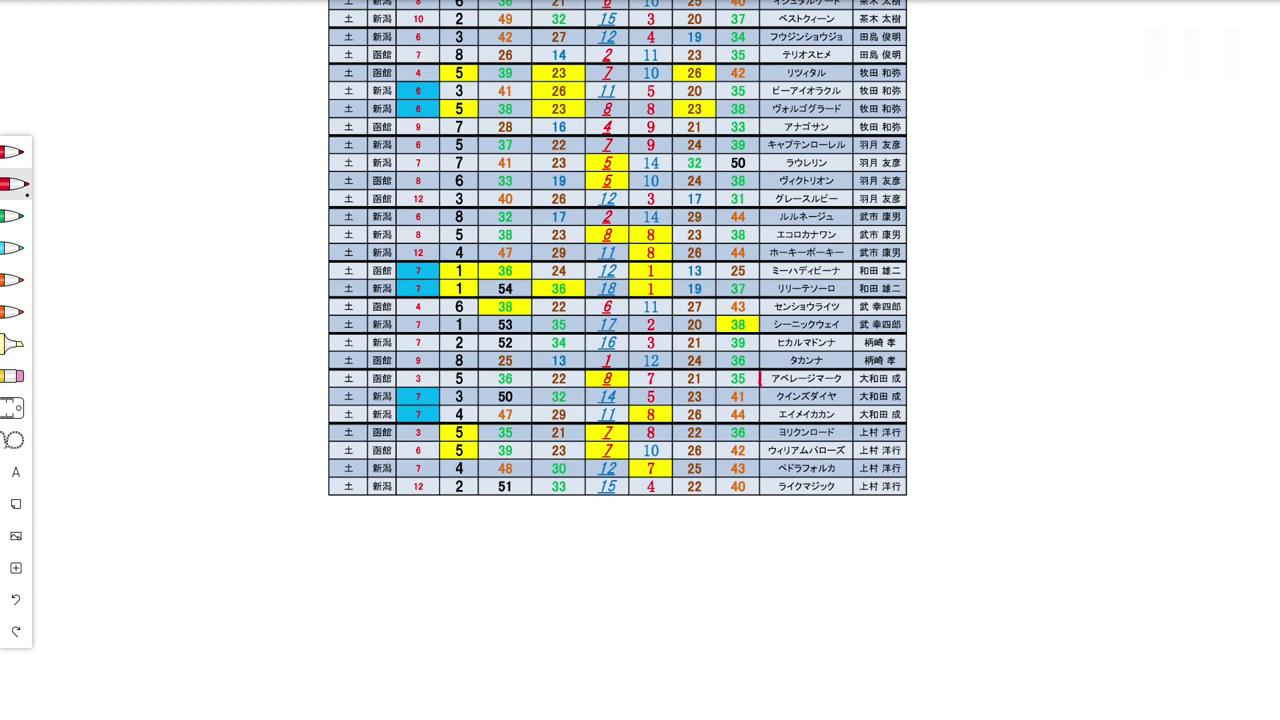
Outline the アベレージマーク entry and its jockey in red, circle its 裏馬番 8, and box the two blue race 7 cells below.
{"action": "left_click_drag", "start_coordinate": [762, 372], "coordinate": [906, 368]}
{"action": "left_click_drag", "start_coordinate": [762, 381], "coordinate": [898, 390]}
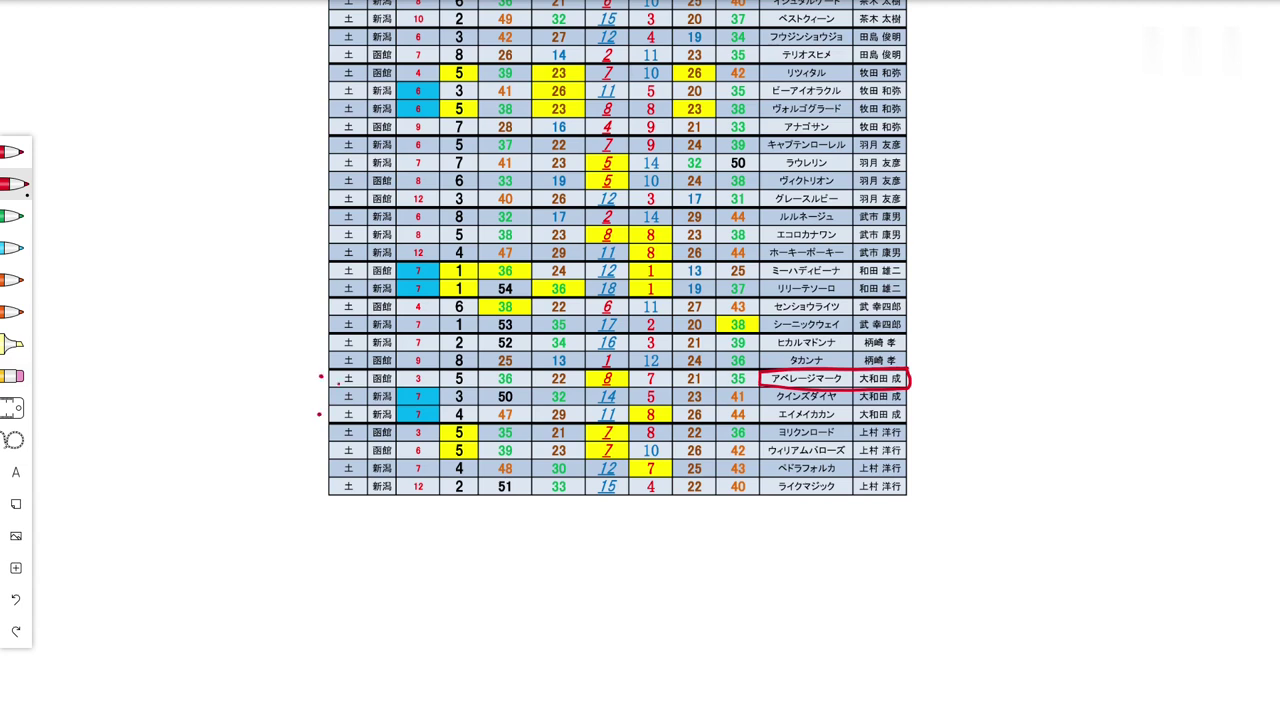
{"action": "left_click_drag", "start_coordinate": [338, 381], "coordinate": [432, 384]}
{"action": "mouse_move", "coordinate": [600, 388]}
{"action": "left_mouse_down"}
{"action": "mouse_move", "coordinate": [596, 372]}
{"action": "mouse_move", "coordinate": [622, 372]}
{"action": "mouse_move", "coordinate": [610, 389]}
{"action": "left_mouse_up"}
{"action": "mouse_move", "coordinate": [397, 417]}
{"action": "left_mouse_down"}
{"action": "mouse_move", "coordinate": [438, 392]}
{"action": "mouse_move", "coordinate": [441, 421]}
{"action": "mouse_move", "coordinate": [402, 421]}
{"action": "left_mouse_up"}
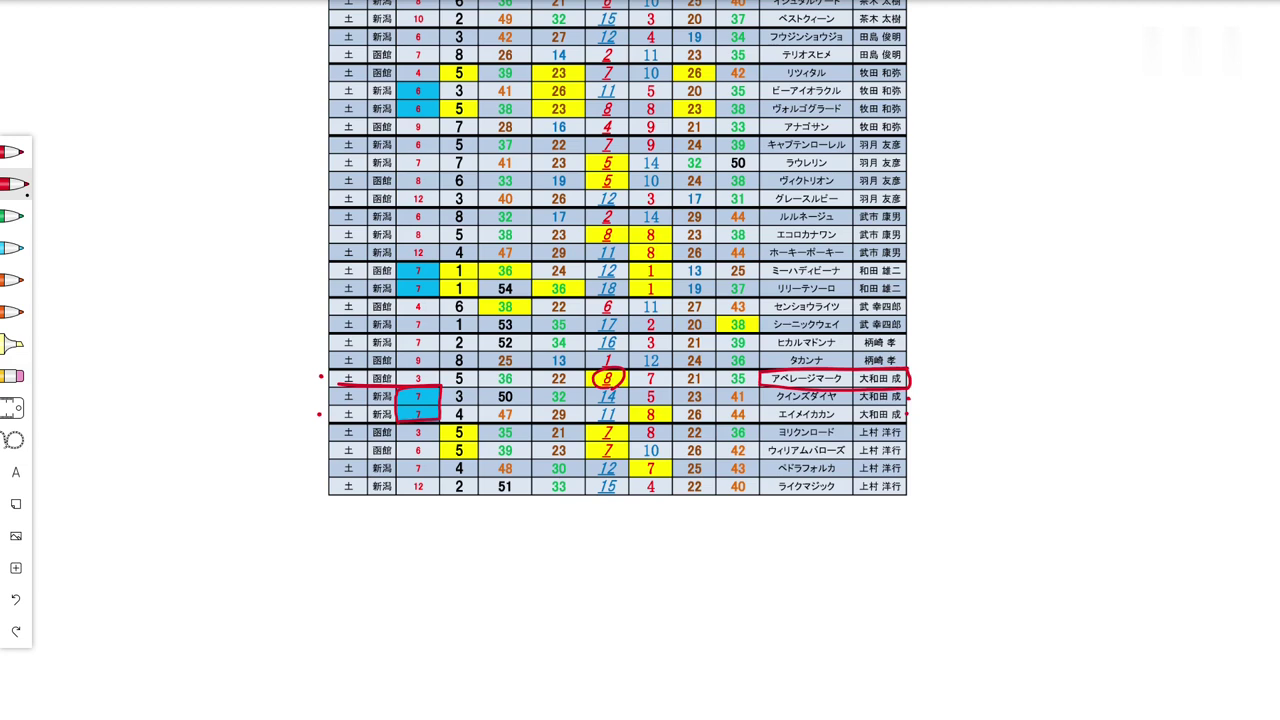
{"action": "mouse_move", "coordinate": [641, 422]}
{"action": "left_mouse_down"}
{"action": "mouse_move", "coordinate": [644, 407]}
{"action": "mouse_move", "coordinate": [666, 405]}
{"action": "mouse_move", "coordinate": [650, 426]}
{"action": "left_mouse_up"}
{"action": "mouse_move", "coordinate": [928, 369]}
{"action": "left_mouse_down"}
{"action": "mouse_move", "coordinate": [913, 375]}
{"action": "mouse_move", "coordinate": [935, 374]}
{"action": "left_mouse_up"}
In the Sunday 函館 table, box the 馬番 5 and 15 of グレイシャーベイ and ラップリーダー, and circle the highlighted 3s of イマジンヨウコ and ロジペルレスト.
{"action": "scroll", "coordinate": [640, 360], "scroll_direction": "down", "scroll_amount": 10}
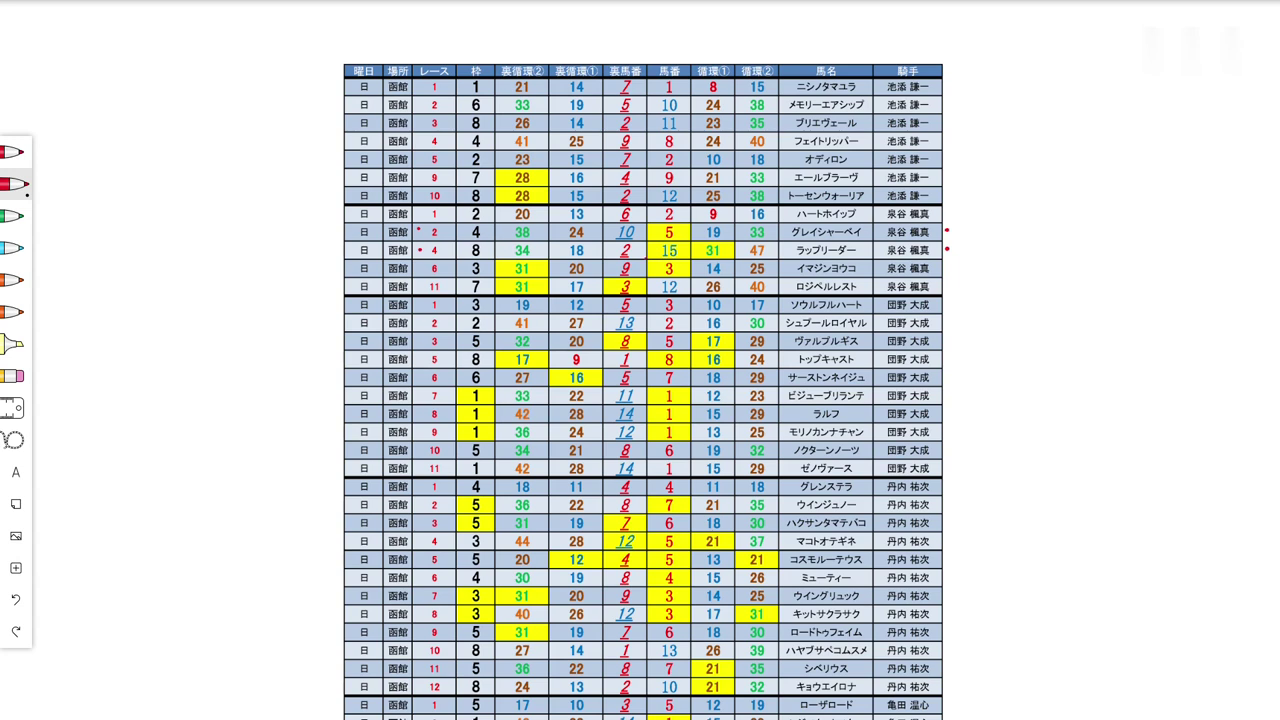
{"action": "mouse_move", "coordinate": [646, 260]}
{"action": "left_mouse_down"}
{"action": "mouse_move", "coordinate": [649, 227]}
{"action": "mouse_move", "coordinate": [685, 220]}
{"action": "mouse_move", "coordinate": [695, 260]}
{"action": "mouse_move", "coordinate": [648, 262]}
{"action": "left_mouse_up"}
{"action": "mouse_move", "coordinate": [652, 282]}
{"action": "left_mouse_down"}
{"action": "mouse_move", "coordinate": [656, 258]}
{"action": "mouse_move", "coordinate": [682, 270]}
{"action": "mouse_move", "coordinate": [636, 296]}
{"action": "mouse_move", "coordinate": [634, 276]}
{"action": "mouse_move", "coordinate": [640, 300]}
{"action": "left_mouse_up"}
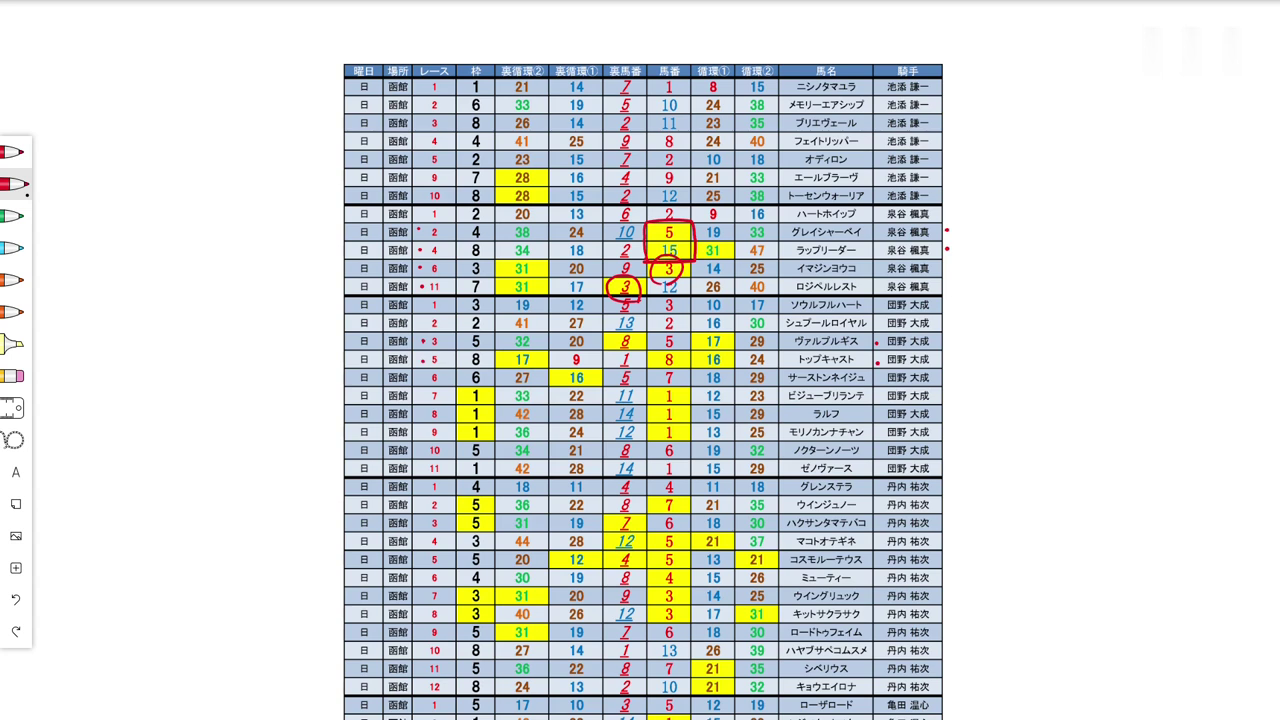
Circle the highlighted 8s of ヴァルプルギス and トップキャスト, and box the 馬番 and 枠 1s in races 7, 8 and 9 below.
{"action": "mouse_move", "coordinate": [628, 355]}
{"action": "left_mouse_down"}
{"action": "mouse_move", "coordinate": [612, 330]}
{"action": "mouse_move", "coordinate": [636, 354]}
{"action": "mouse_move", "coordinate": [679, 349]}
{"action": "mouse_move", "coordinate": [670, 372]}
{"action": "left_mouse_up"}
{"action": "mouse_move", "coordinate": [646, 446]}
{"action": "left_mouse_down"}
{"action": "mouse_move", "coordinate": [651, 385]}
{"action": "mouse_move", "coordinate": [689, 383]}
{"action": "mouse_move", "coordinate": [692, 443]}
{"action": "mouse_move", "coordinate": [648, 443]}
{"action": "left_mouse_up"}
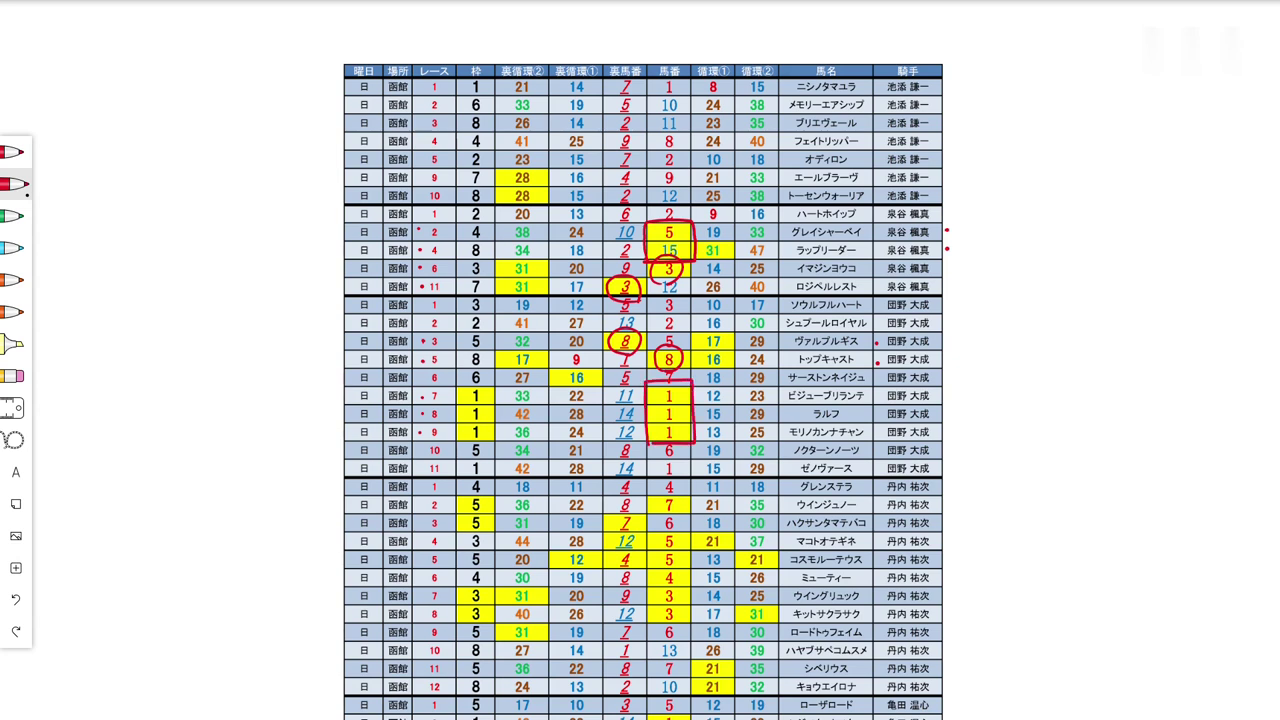
{"action": "mouse_move", "coordinate": [493, 437]}
{"action": "left_mouse_down"}
{"action": "mouse_move", "coordinate": [492, 386]}
{"action": "mouse_move", "coordinate": [470, 383]}
{"action": "mouse_move", "coordinate": [453, 402]}
{"action": "mouse_move", "coordinate": [461, 440]}
{"action": "mouse_move", "coordinate": [490, 440]}
{"action": "left_mouse_up"}
Circle the highlighted 7s and 4s and box the paired 馬番 5s and 3s from ウインジュノー to キットサクラサク.
{"action": "mouse_move", "coordinate": [660, 518]}
{"action": "left_mouse_down"}
{"action": "mouse_move", "coordinate": [670, 494]}
{"action": "mouse_move", "coordinate": [674, 517]}
{"action": "mouse_move", "coordinate": [610, 510]}
{"action": "mouse_move", "coordinate": [640, 526]}
{"action": "left_mouse_up"}
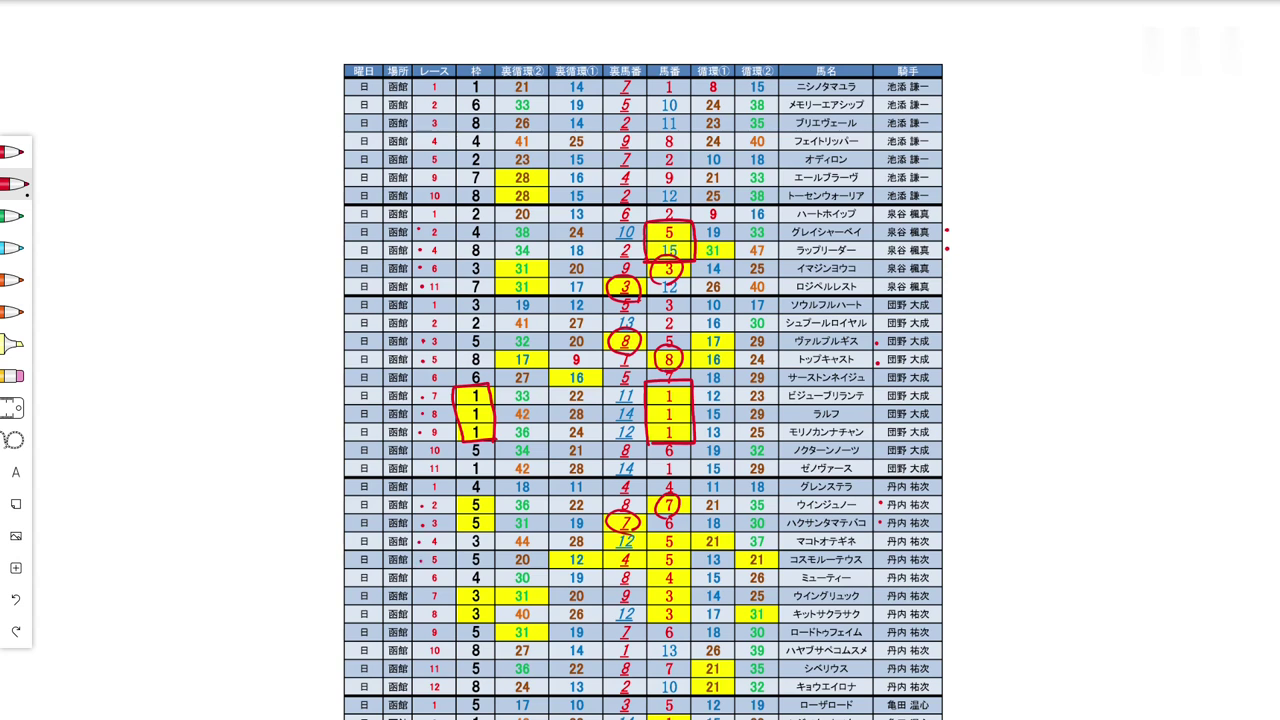
{"action": "mouse_move", "coordinate": [654, 567]}
{"action": "left_mouse_down"}
{"action": "mouse_move", "coordinate": [653, 535]}
{"action": "mouse_move", "coordinate": [689, 532]}
{"action": "mouse_move", "coordinate": [693, 570]}
{"action": "mouse_move", "coordinate": [656, 572]}
{"action": "left_mouse_up"}
{"action": "mouse_move", "coordinate": [612, 566]}
{"action": "left_mouse_down"}
{"action": "mouse_move", "coordinate": [628, 549]}
{"action": "mouse_move", "coordinate": [622, 570]}
{"action": "mouse_move", "coordinate": [656, 562]}
{"action": "mouse_move", "coordinate": [688, 576]}
{"action": "mouse_move", "coordinate": [668, 586]}
{"action": "left_mouse_up"}
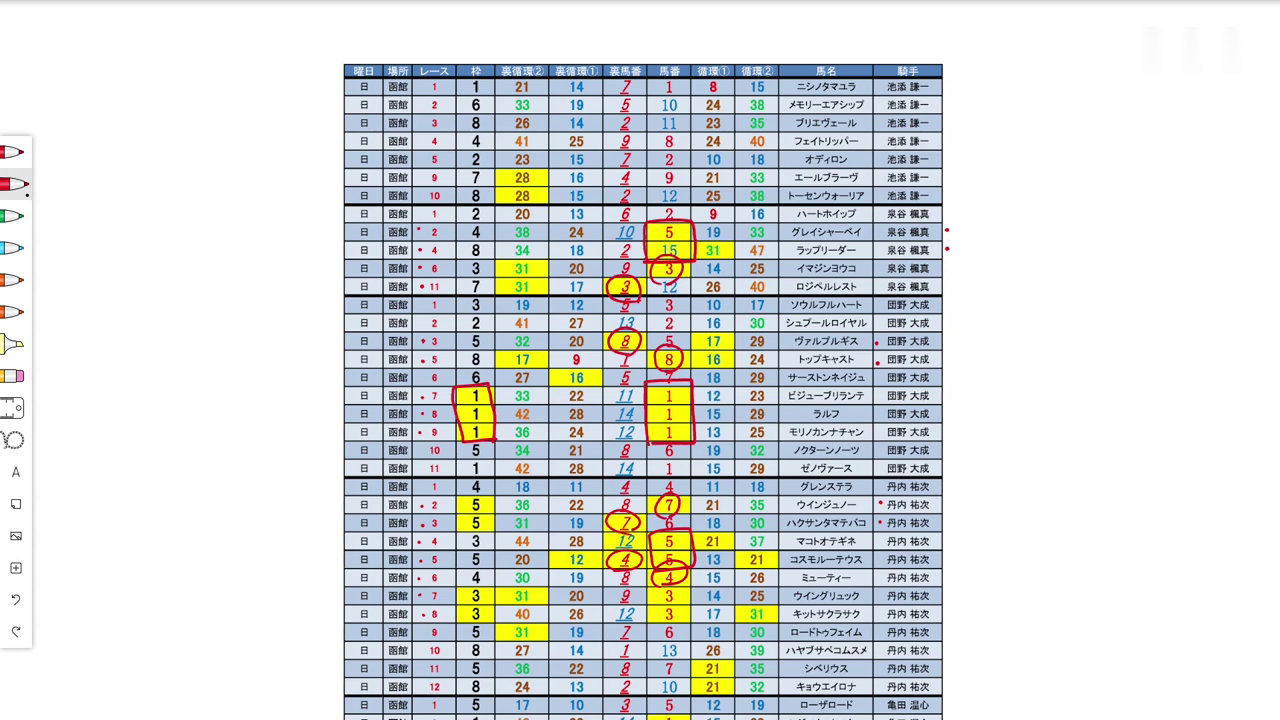
{"action": "mouse_move", "coordinate": [648, 593]}
{"action": "left_mouse_down"}
{"action": "mouse_move", "coordinate": [648, 619]}
{"action": "mouse_move", "coordinate": [668, 584]}
{"action": "mouse_move", "coordinate": [692, 612]}
{"action": "mouse_move", "coordinate": [650, 618]}
{"action": "left_mouse_up"}
Mark the matching highlighted 1s, 4s and 6s in the 裏馬番 and 馬番 columns from レジスタントスター to ジュノエスク with red circles and boxes.
{"action": "scroll", "coordinate": [640, 360], "scroll_direction": "down", "scroll_amount": 5}
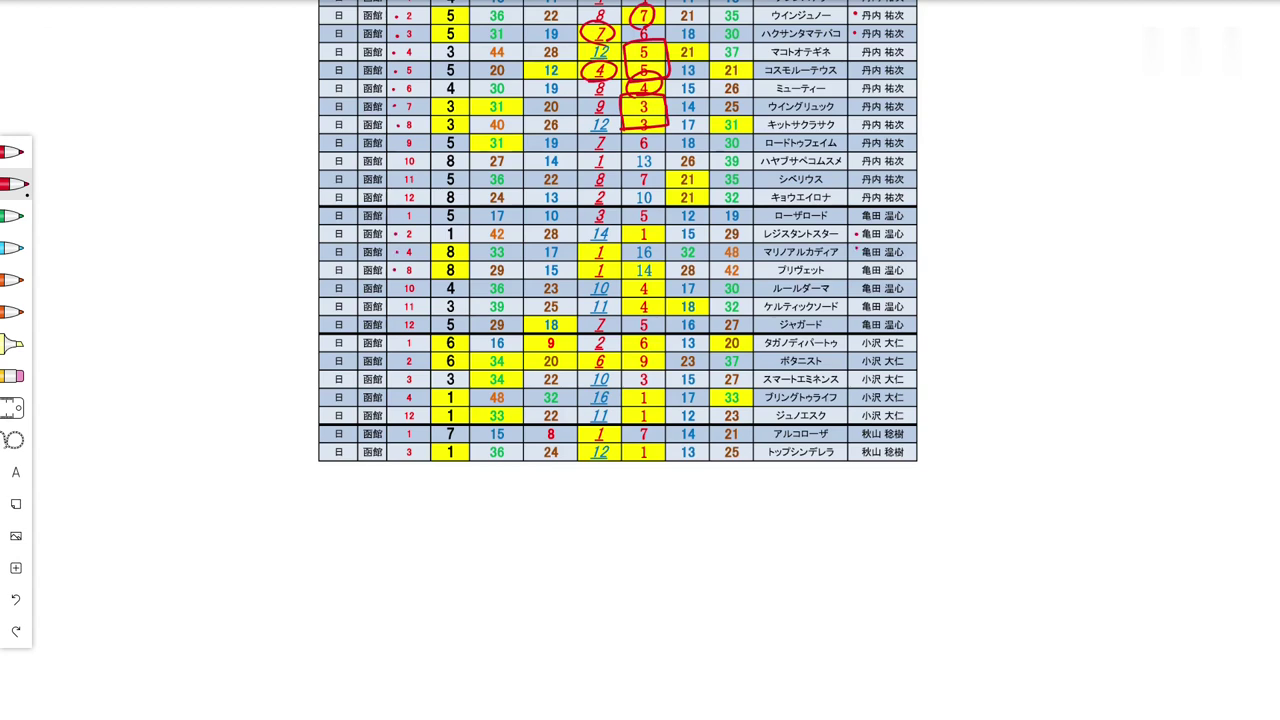
{"action": "mouse_move", "coordinate": [652, 244]}
{"action": "left_mouse_down"}
{"action": "mouse_move", "coordinate": [626, 244]}
{"action": "mouse_move", "coordinate": [650, 215]}
{"action": "mouse_move", "coordinate": [654, 244]}
{"action": "mouse_move", "coordinate": [591, 276]}
{"action": "mouse_move", "coordinate": [612, 264]}
{"action": "mouse_move", "coordinate": [604, 240]}
{"action": "left_mouse_up"}
{"action": "mouse_move", "coordinate": [619, 310]}
{"action": "left_mouse_down"}
{"action": "mouse_move", "coordinate": [623, 262]}
{"action": "mouse_move", "coordinate": [664, 265]}
{"action": "mouse_move", "coordinate": [669, 318]}
{"action": "mouse_move", "coordinate": [620, 318]}
{"action": "left_mouse_up"}
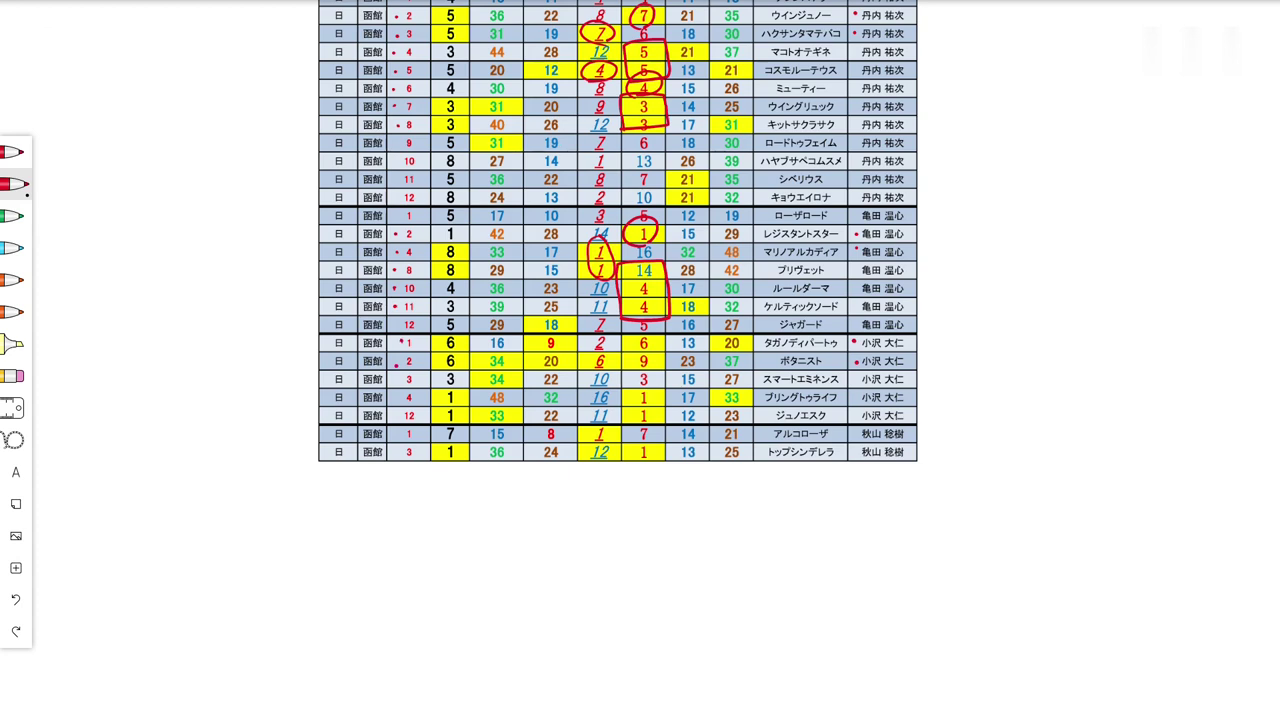
{"action": "mouse_move", "coordinate": [594, 368]}
{"action": "left_mouse_down"}
{"action": "mouse_move", "coordinate": [590, 350]}
{"action": "mouse_move", "coordinate": [628, 330]}
{"action": "mouse_move", "coordinate": [658, 345]}
{"action": "mouse_move", "coordinate": [626, 354]}
{"action": "mouse_move", "coordinate": [618, 375]}
{"action": "mouse_move", "coordinate": [591, 371]}
{"action": "left_mouse_up"}
{"action": "mouse_move", "coordinate": [614, 416]}
{"action": "left_mouse_down"}
{"action": "mouse_move", "coordinate": [609, 469]}
{"action": "mouse_move", "coordinate": [622, 390]}
{"action": "mouse_move", "coordinate": [665, 389]}
{"action": "mouse_move", "coordinate": [661, 421]}
{"action": "mouse_move", "coordinate": [626, 424]}
{"action": "left_mouse_up"}
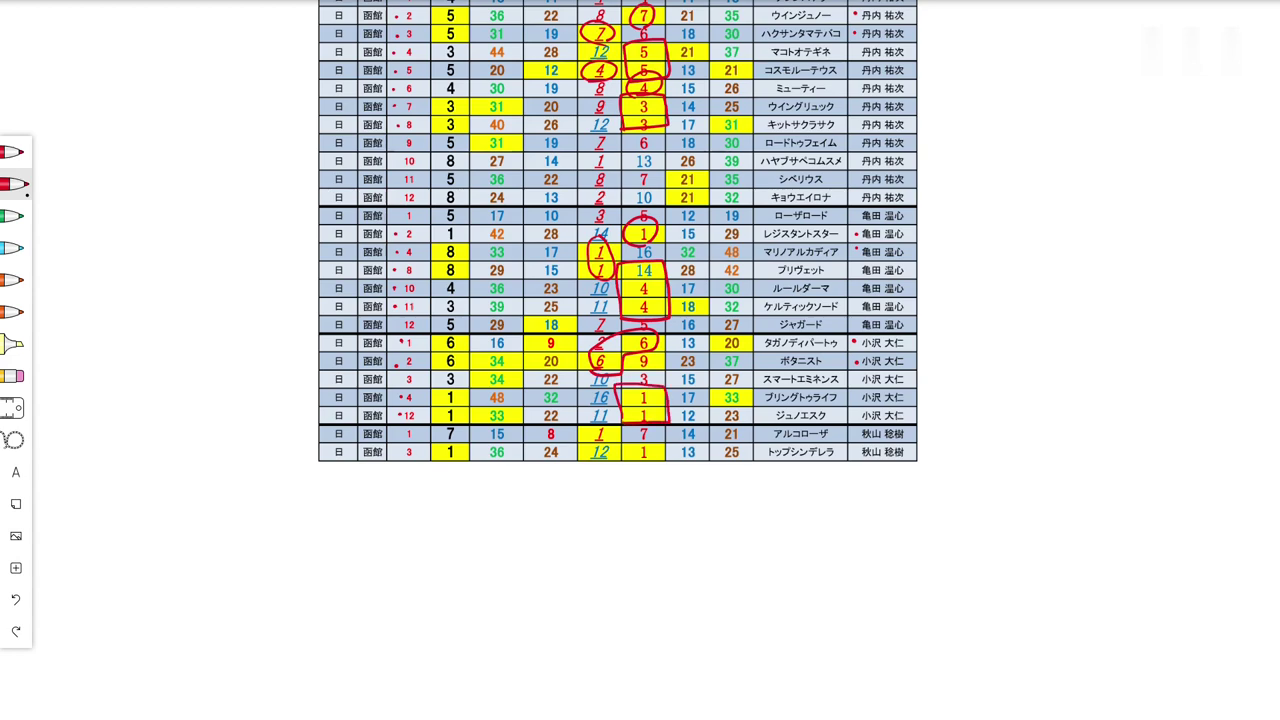
Circle the 1s of アルコローザ, トップシンデレラ and プリティインピンク, and box the 馬番 6s in races 8 and 11 and the paired 循環① 17s.
{"action": "scroll", "coordinate": [617, 360], "scroll_direction": "down", "scroll_amount": 5}
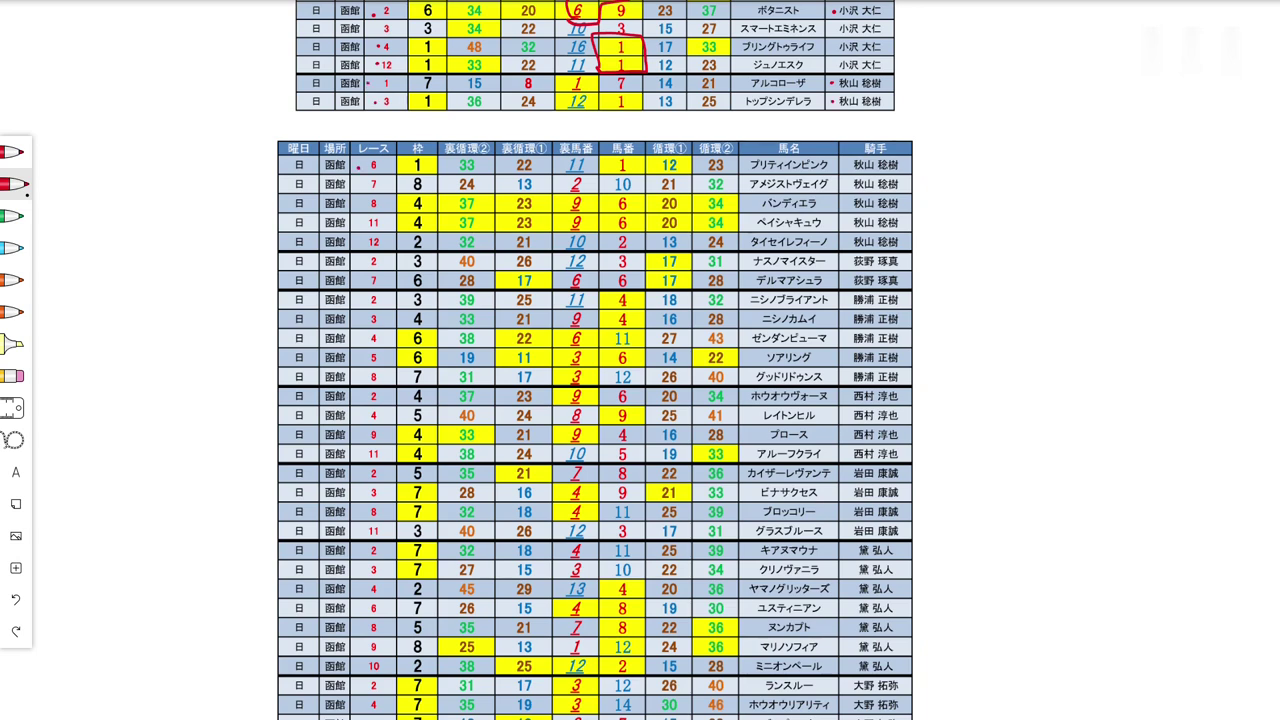
{"action": "mouse_move", "coordinate": [576, 98]}
{"action": "left_mouse_down"}
{"action": "mouse_move", "coordinate": [562, 74]}
{"action": "mouse_move", "coordinate": [608, 114]}
{"action": "mouse_move", "coordinate": [624, 92]}
{"action": "left_mouse_up"}
{"action": "mouse_move", "coordinate": [628, 172]}
{"action": "left_mouse_down"}
{"action": "mouse_move", "coordinate": [604, 170]}
{"action": "mouse_move", "coordinate": [606, 148]}
{"action": "mouse_move", "coordinate": [632, 164]}
{"action": "left_mouse_up"}
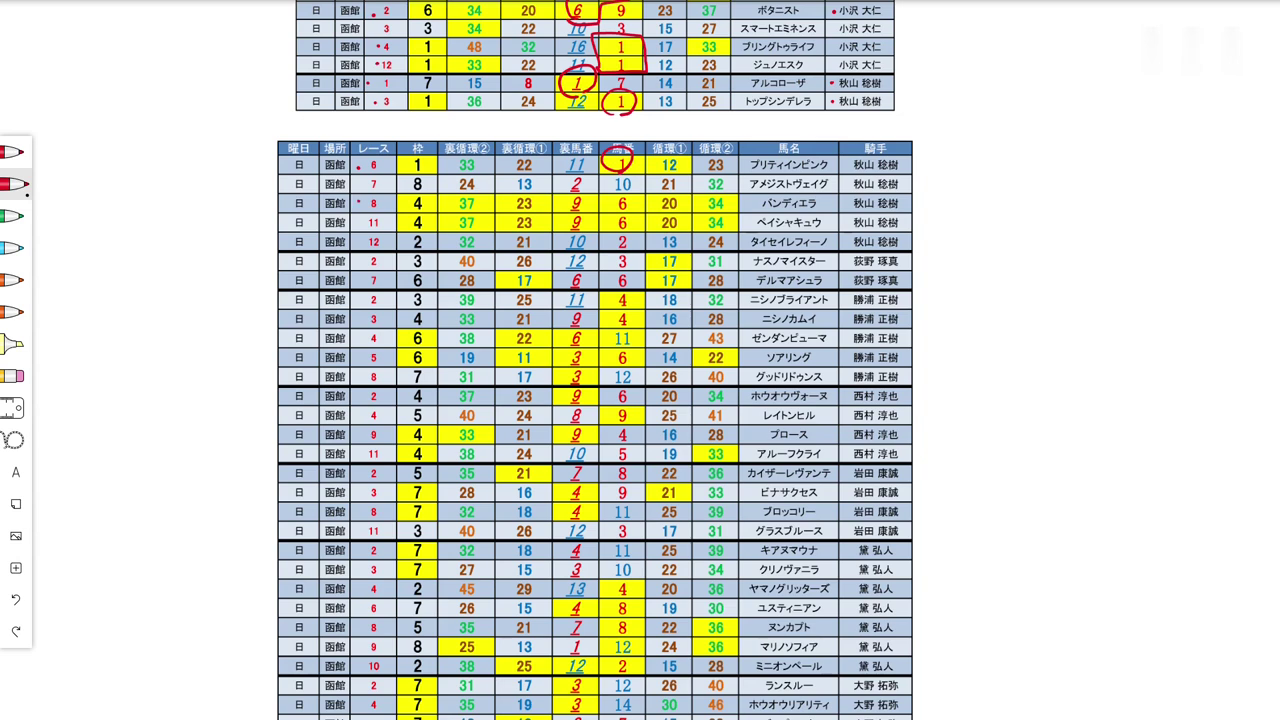
{"action": "mouse_move", "coordinate": [602, 202]}
{"action": "left_mouse_down"}
{"action": "mouse_move", "coordinate": [635, 194]}
{"action": "mouse_move", "coordinate": [644, 212]}
{"action": "mouse_move", "coordinate": [606, 231]}
{"action": "left_mouse_up"}
{"action": "left_click", "coordinate": [362, 281]}
{"action": "mouse_move", "coordinate": [656, 288]}
{"action": "left_mouse_down"}
{"action": "mouse_move", "coordinate": [660, 252]}
{"action": "mouse_move", "coordinate": [688, 272]}
{"action": "mouse_move", "coordinate": [681, 289]}
{"action": "mouse_move", "coordinate": [660, 289]}
{"action": "left_mouse_up"}
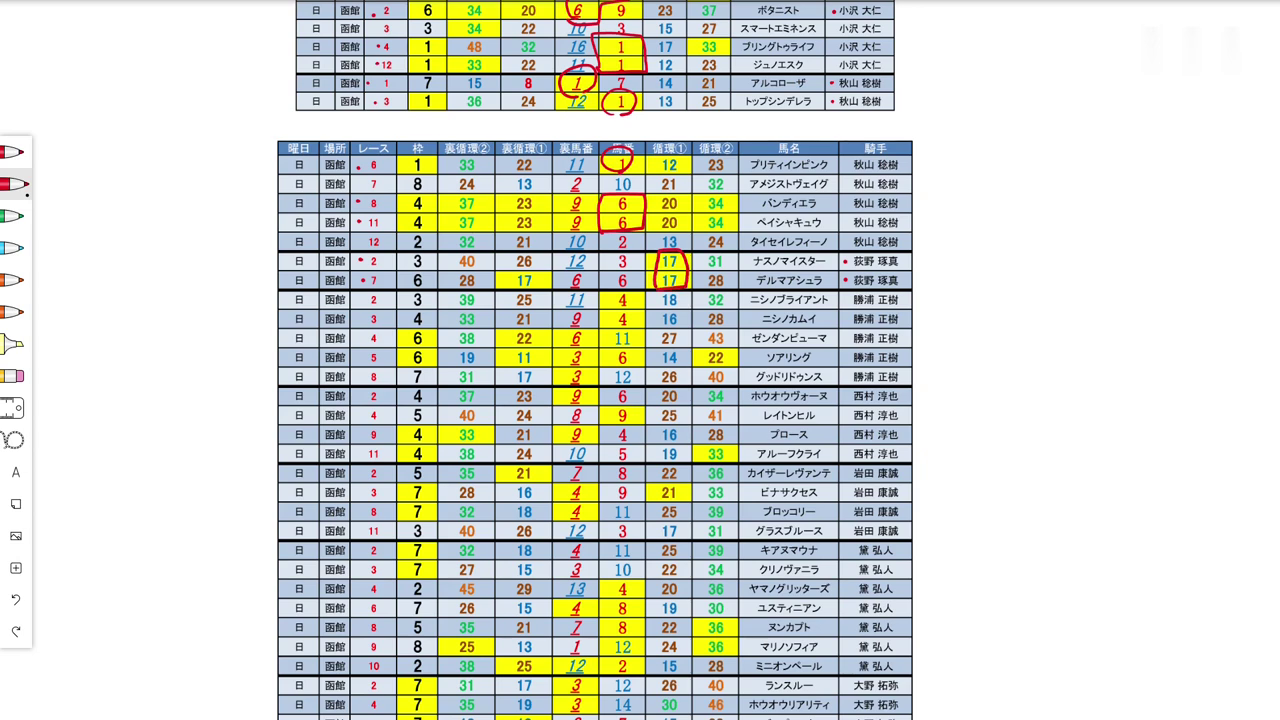
Box the 馬番 4s of ニシノブライアント and ニシノカムイ, circle the 6s of ゼンダンピューマ and ソアリング, and box the paired 裏馬番 3s.
{"action": "left_click", "coordinate": [846, 299]}
{"action": "mouse_move", "coordinate": [603, 320]}
{"action": "left_mouse_down"}
{"action": "mouse_move", "coordinate": [605, 291]}
{"action": "mouse_move", "coordinate": [630, 290]}
{"action": "mouse_move", "coordinate": [644, 331]}
{"action": "mouse_move", "coordinate": [610, 332]}
{"action": "left_mouse_up"}
{"action": "mouse_move", "coordinate": [578, 346]}
{"action": "left_mouse_down"}
{"action": "mouse_move", "coordinate": [560, 345]}
{"action": "mouse_move", "coordinate": [594, 329]}
{"action": "mouse_move", "coordinate": [580, 347]}
{"action": "mouse_move", "coordinate": [610, 370]}
{"action": "mouse_move", "coordinate": [638, 350]}
{"action": "mouse_move", "coordinate": [622, 371]}
{"action": "left_mouse_up"}
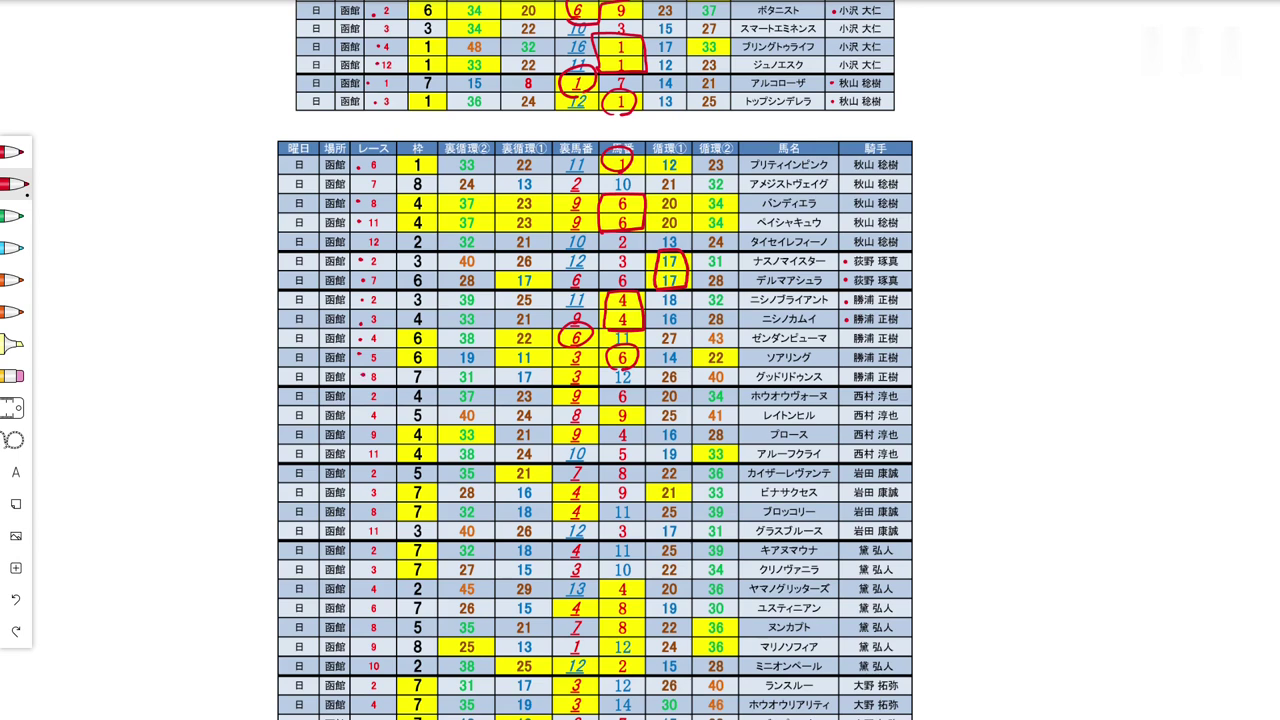
{"action": "mouse_move", "coordinate": [564, 390]}
{"action": "left_mouse_down"}
{"action": "mouse_move", "coordinate": [560, 346]}
{"action": "mouse_move", "coordinate": [598, 380]}
{"action": "mouse_move", "coordinate": [570, 384]}
{"action": "left_mouse_up"}
Circle the highlighted 9s in the ホウオウヴォーヌ to プロース rows and box the 裏馬番 4s of ピナサクセス and ブロッコリー.
{"action": "mouse_move", "coordinate": [578, 418]}
{"action": "left_mouse_down"}
{"action": "mouse_move", "coordinate": [560, 410]}
{"action": "mouse_move", "coordinate": [580, 387]}
{"action": "mouse_move", "coordinate": [584, 414]}
{"action": "mouse_move", "coordinate": [608, 430]}
{"action": "mouse_move", "coordinate": [630, 407]}
{"action": "mouse_move", "coordinate": [638, 424]}
{"action": "left_mouse_up"}
{"action": "mouse_move", "coordinate": [564, 444]}
{"action": "left_mouse_down"}
{"action": "mouse_move", "coordinate": [590, 424]}
{"action": "mouse_move", "coordinate": [590, 444]}
{"action": "left_mouse_up"}
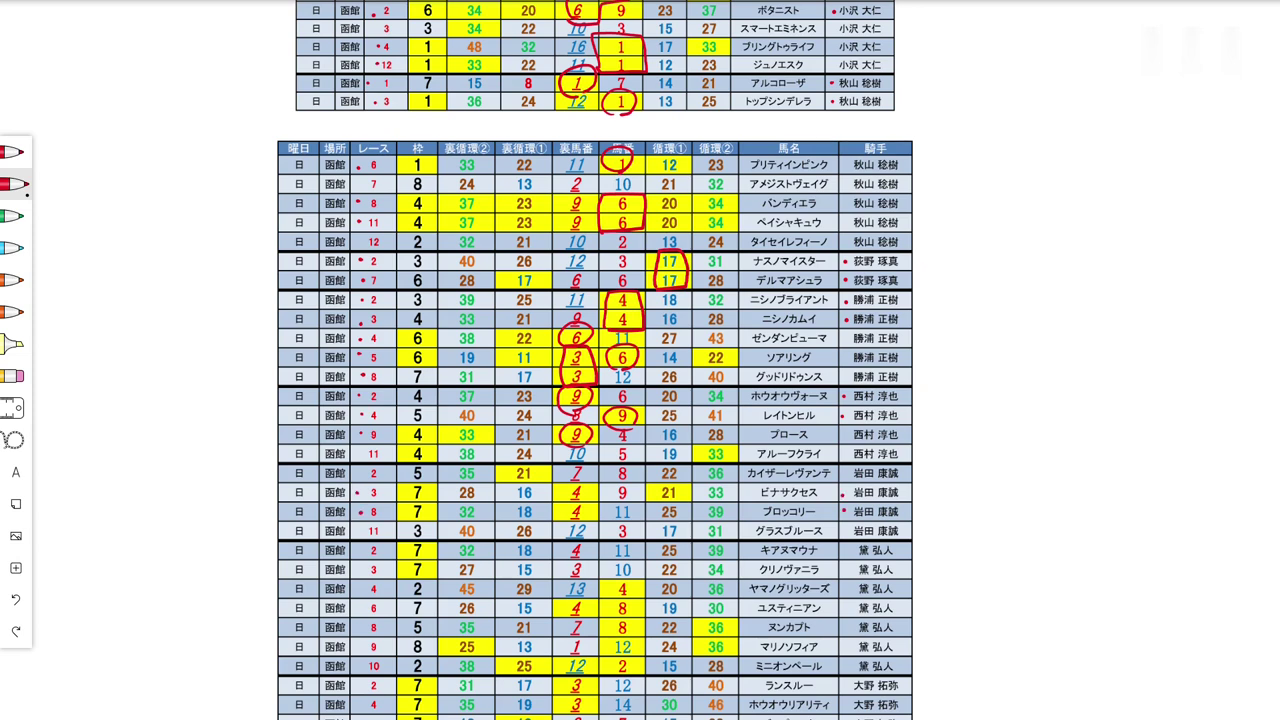
{"action": "mouse_move", "coordinate": [551, 522]}
{"action": "left_mouse_down"}
{"action": "mouse_move", "coordinate": [552, 481]}
{"action": "mouse_move", "coordinate": [583, 479]}
{"action": "mouse_move", "coordinate": [597, 519]}
{"action": "mouse_move", "coordinate": [552, 525]}
{"action": "left_mouse_up"}
Circle the highlighted 4s, 12s and 2 and box the paired 馬番 8s from ヤマノグリッターズ to ミニオンペール.
{"action": "mouse_move", "coordinate": [566, 624]}
{"action": "left_mouse_down"}
{"action": "mouse_move", "coordinate": [592, 605]}
{"action": "mouse_move", "coordinate": [584, 625]}
{"action": "mouse_move", "coordinate": [638, 590]}
{"action": "left_mouse_up"}
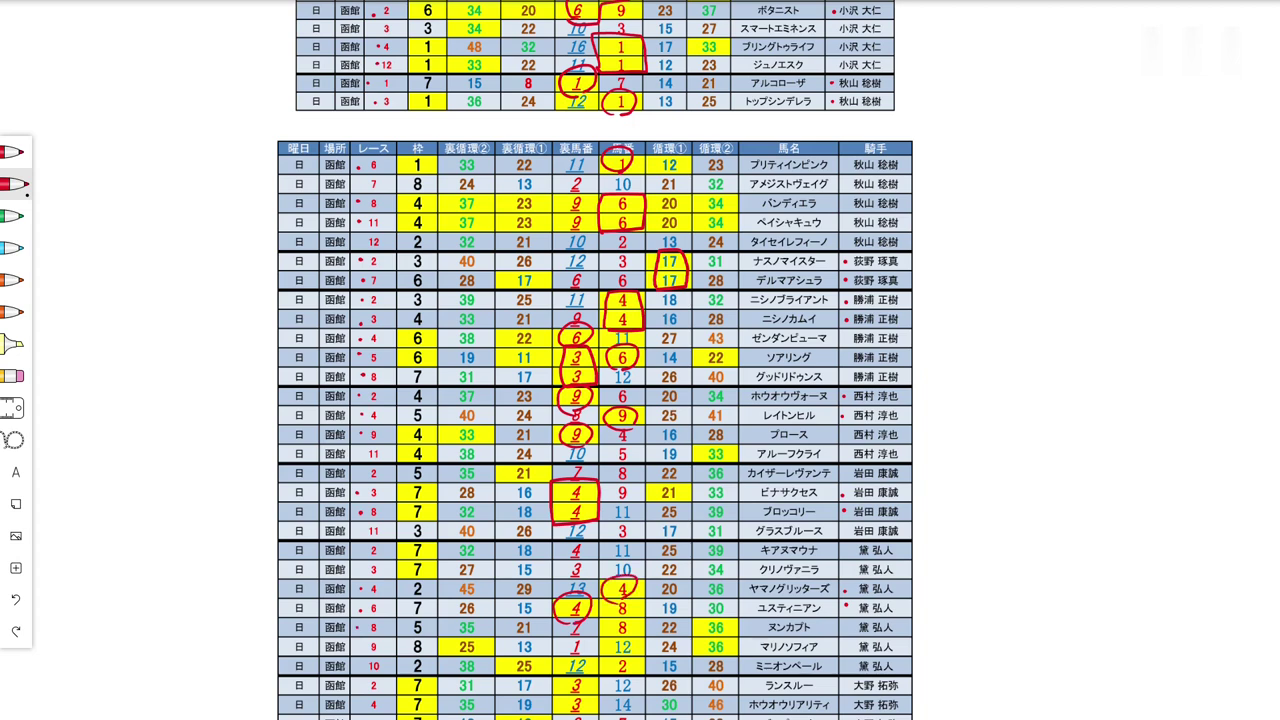
{"action": "mouse_move", "coordinate": [602, 632]}
{"action": "left_mouse_down"}
{"action": "mouse_move", "coordinate": [595, 616]}
{"action": "mouse_move", "coordinate": [622, 597]}
{"action": "mouse_move", "coordinate": [644, 622]}
{"action": "mouse_move", "coordinate": [616, 632]}
{"action": "left_mouse_up"}
{"action": "mouse_move", "coordinate": [578, 678]}
{"action": "left_mouse_down"}
{"action": "mouse_move", "coordinate": [615, 639]}
{"action": "mouse_move", "coordinate": [633, 655]}
{"action": "mouse_move", "coordinate": [604, 674]}
{"action": "mouse_move", "coordinate": [638, 672]}
{"action": "left_mouse_up"}
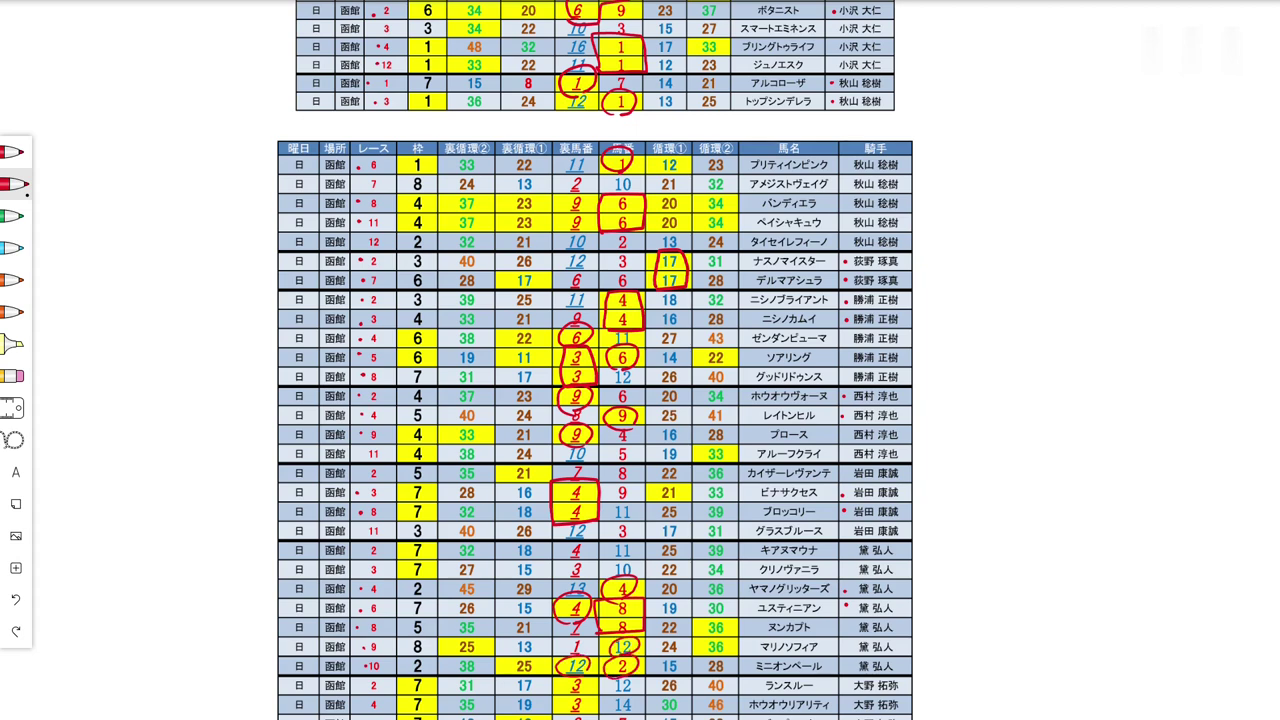
Box the 枠 7s in races 2, 4 and 5 and 6s in races 8 to 10, and circle the 9s of ヴィズサクセス and クローリスノキセキ.
{"action": "scroll", "coordinate": [600, 360], "scroll_direction": "down", "scroll_amount": 5}
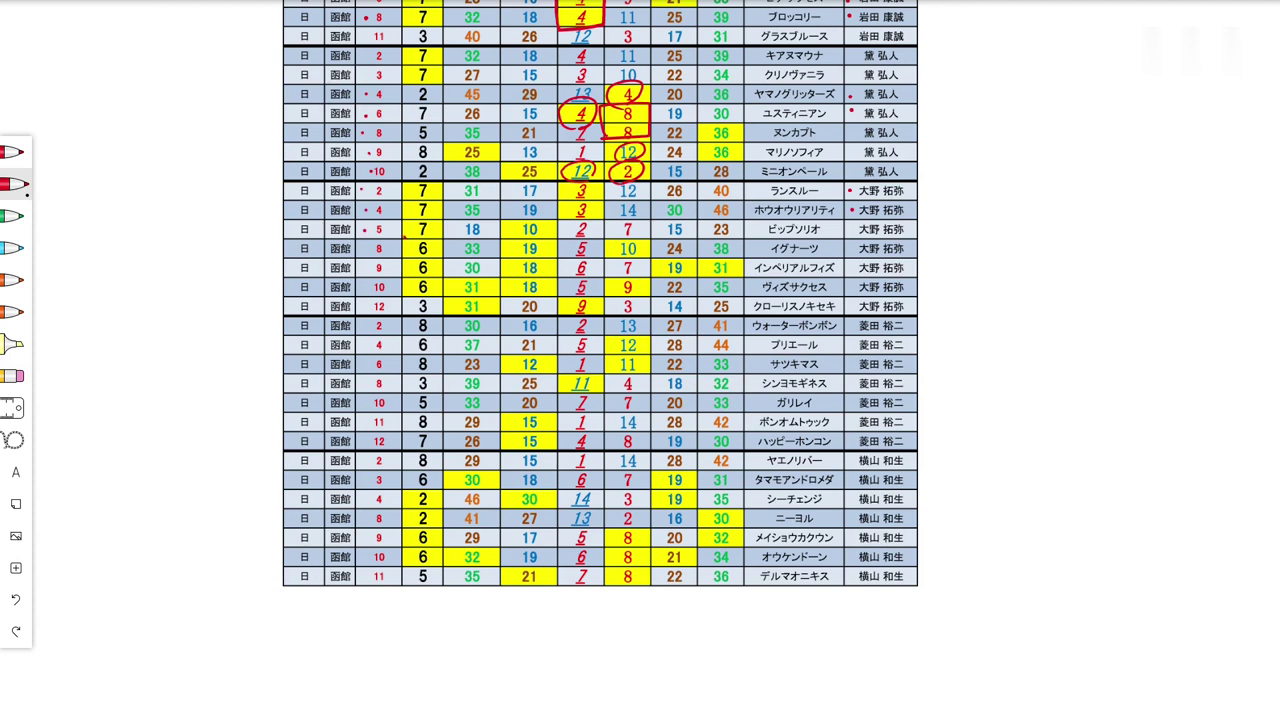
{"action": "mouse_move", "coordinate": [405, 230]}
{"action": "left_mouse_down"}
{"action": "mouse_move", "coordinate": [396, 192]}
{"action": "mouse_move", "coordinate": [414, 177]}
{"action": "mouse_move", "coordinate": [448, 194]}
{"action": "mouse_move", "coordinate": [450, 230]}
{"action": "mouse_move", "coordinate": [406, 238]}
{"action": "left_mouse_up"}
{"action": "mouse_move", "coordinate": [395, 296]}
{"action": "left_mouse_down"}
{"action": "mouse_move", "coordinate": [402, 242]}
{"action": "mouse_move", "coordinate": [443, 238]}
{"action": "mouse_move", "coordinate": [456, 287]}
{"action": "mouse_move", "coordinate": [400, 302]}
{"action": "left_mouse_up"}
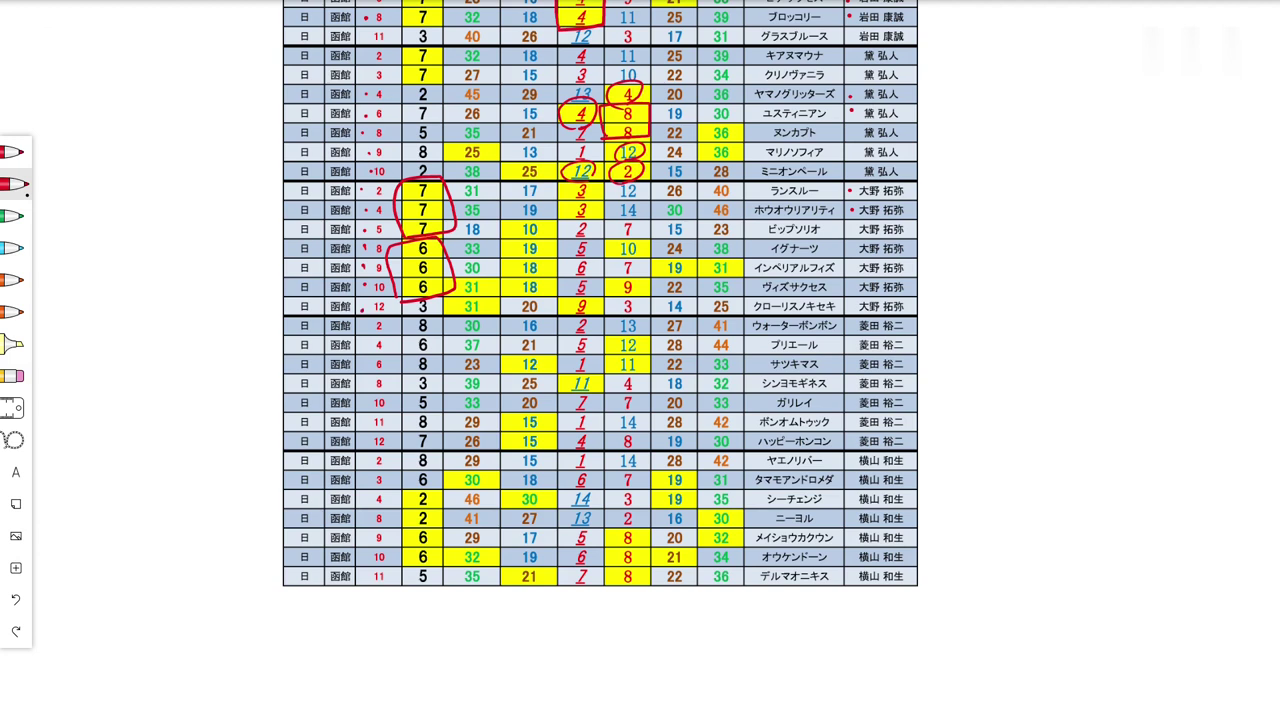
{"action": "mouse_move", "coordinate": [620, 268]}
{"action": "left_mouse_down"}
{"action": "mouse_move", "coordinate": [612, 298]}
{"action": "mouse_move", "coordinate": [641, 302]}
{"action": "mouse_move", "coordinate": [565, 298]}
{"action": "mouse_move", "coordinate": [598, 312]}
{"action": "left_mouse_up"}
Circle the highlighted 12s of プリエール and サツキマス, and mark the matching 11s of サツキマス and シンヨモギネス.
{"action": "mouse_move", "coordinate": [622, 352]}
{"action": "left_mouse_down"}
{"action": "mouse_move", "coordinate": [624, 328]}
{"action": "mouse_move", "coordinate": [640, 352]}
{"action": "left_mouse_up"}
{"action": "mouse_move", "coordinate": [530, 377]}
{"action": "left_mouse_down"}
{"action": "mouse_move", "coordinate": [526, 351]}
{"action": "mouse_move", "coordinate": [538, 373]}
{"action": "left_mouse_up"}
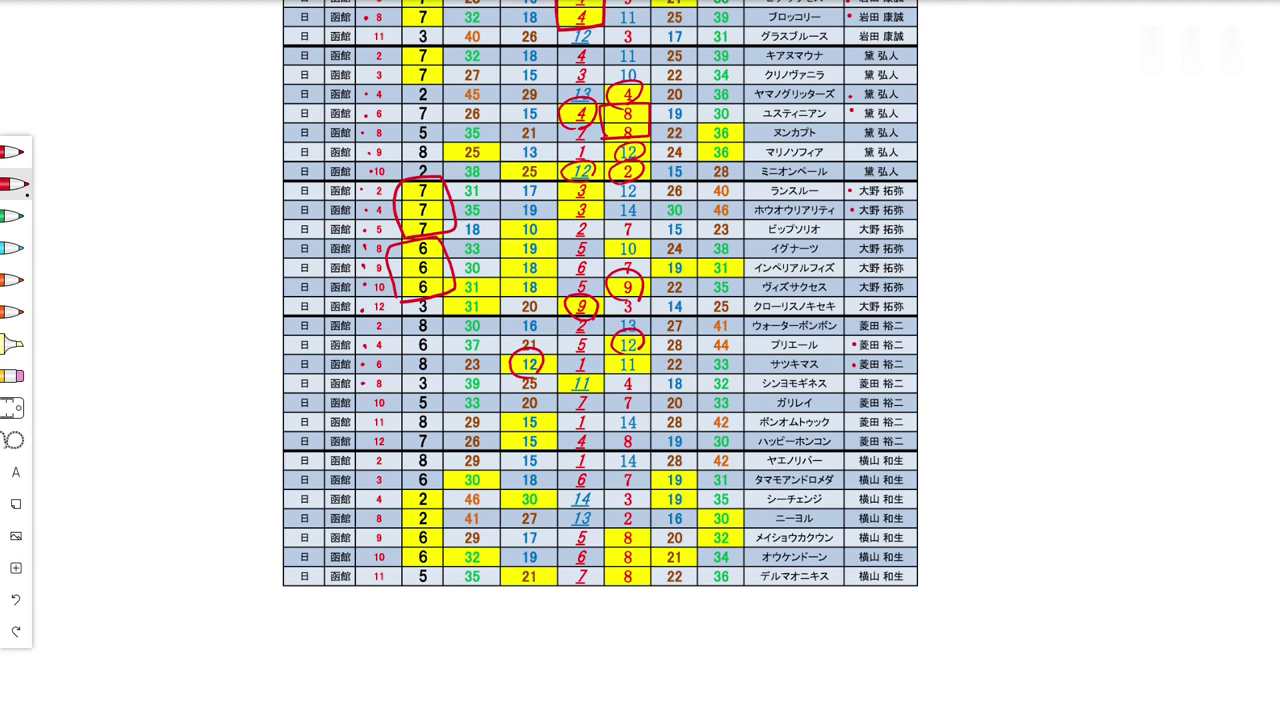
{"action": "mouse_move", "coordinate": [622, 377]}
{"action": "left_mouse_down"}
{"action": "mouse_move", "coordinate": [609, 362]}
{"action": "mouse_move", "coordinate": [640, 374]}
{"action": "mouse_move", "coordinate": [572, 367]}
{"action": "mouse_move", "coordinate": [599, 394]}
{"action": "left_mouse_up"}
{"action": "scroll", "coordinate": [1097, 379], "scroll_direction": "down", "scroll_amount": 5}
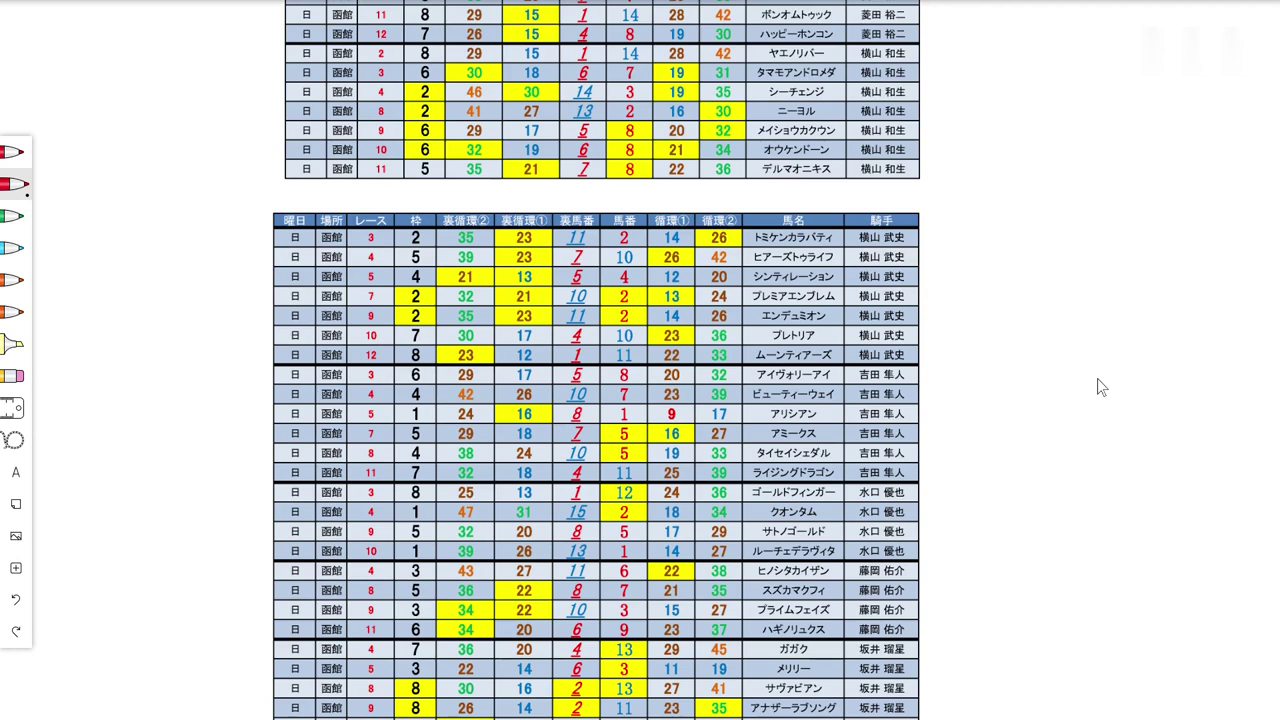